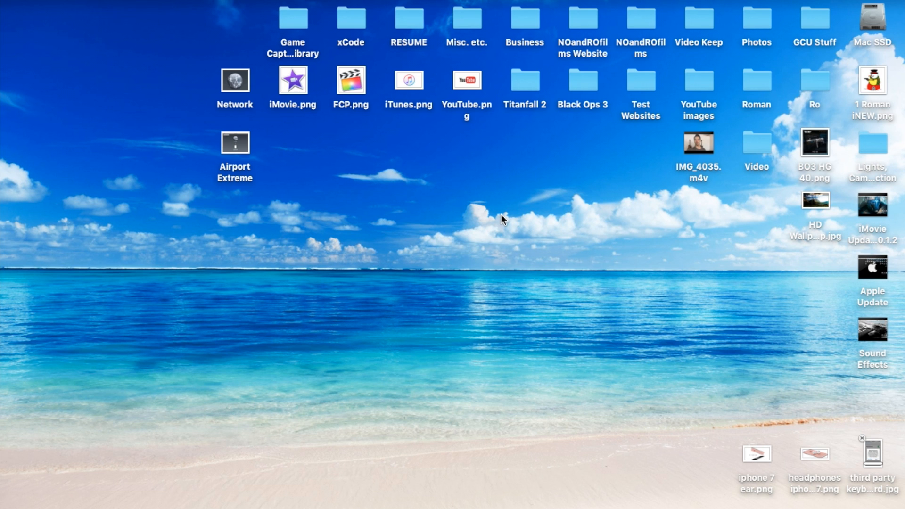
Step: Launch iMovie and open the Tutorial project
mouse_move(1, 259)
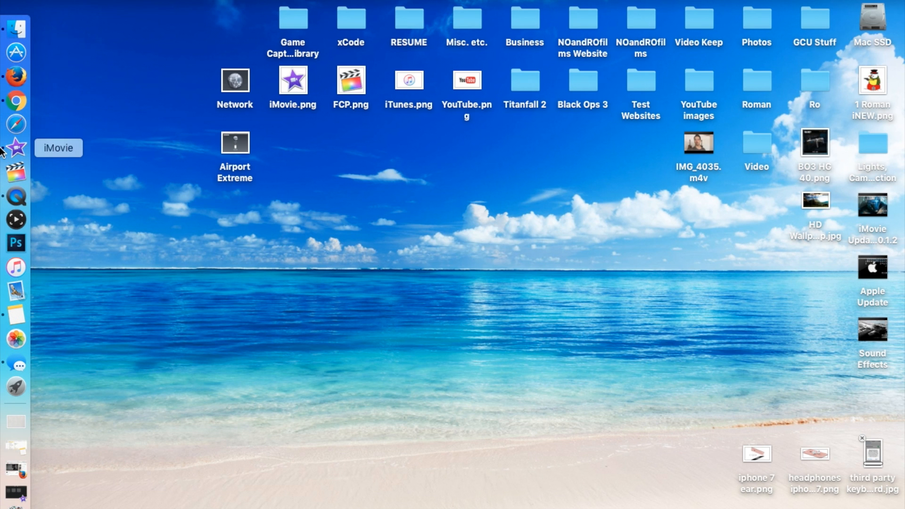
click(2, 150)
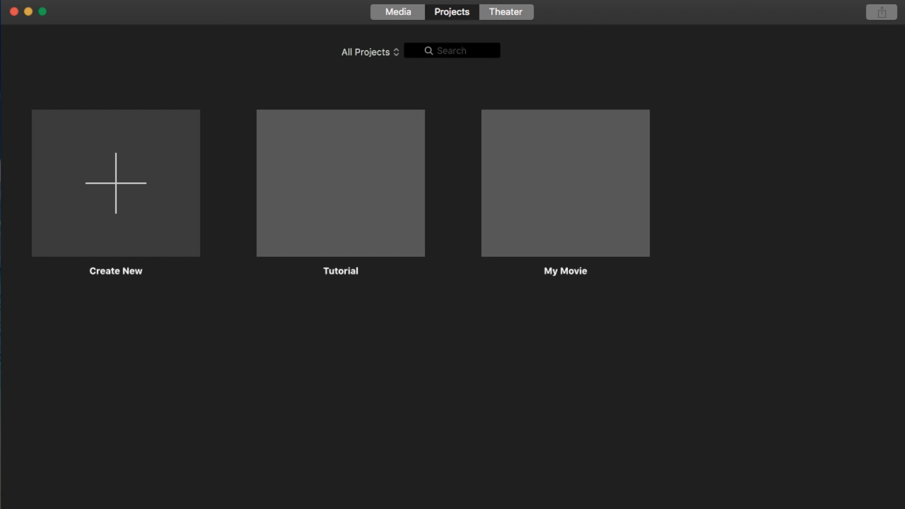
mouse_move(554, 156)
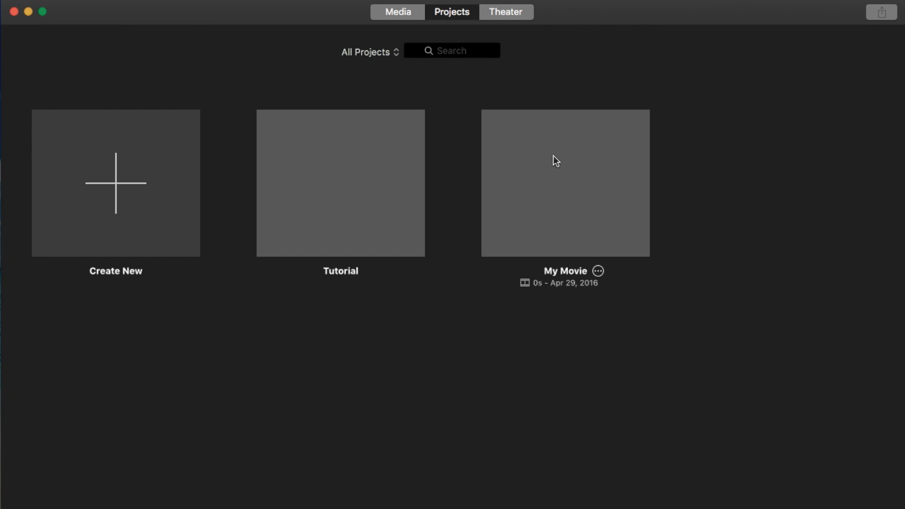
click(379, 165)
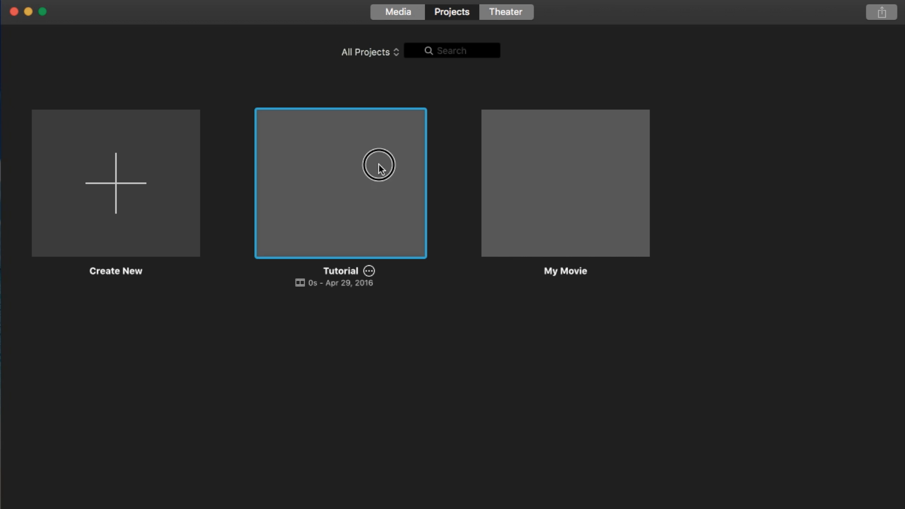
double_click(379, 165)
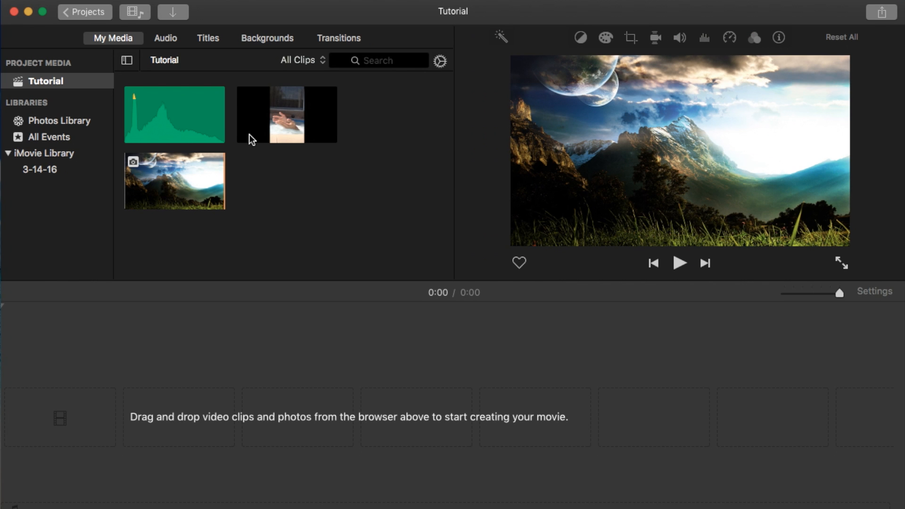
Step: Add the whole 12.3 s video clip from the project media to the timeline and place the playhead at about 0:06
click(286, 103)
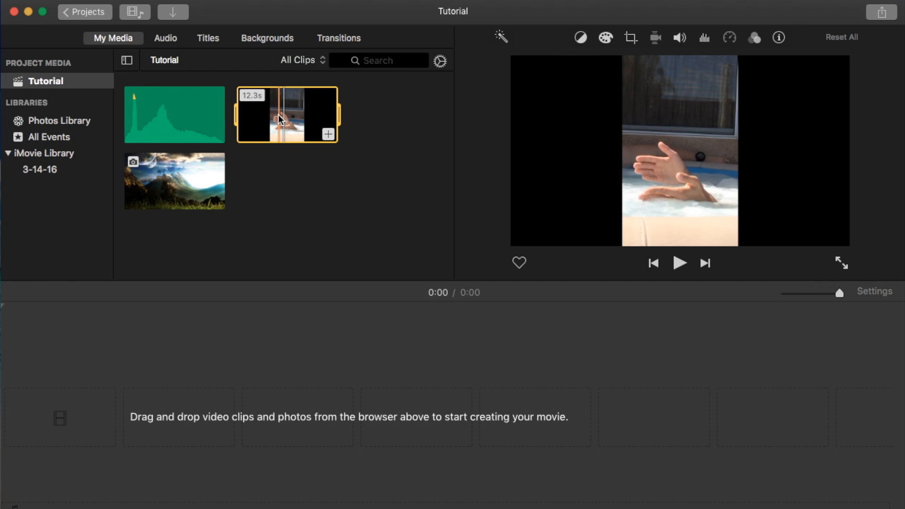
click(172, 178)
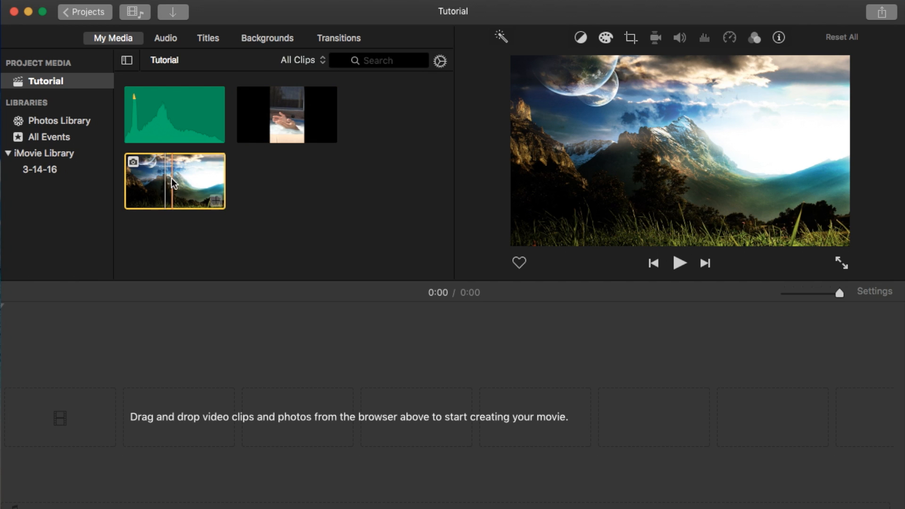
click(275, 115)
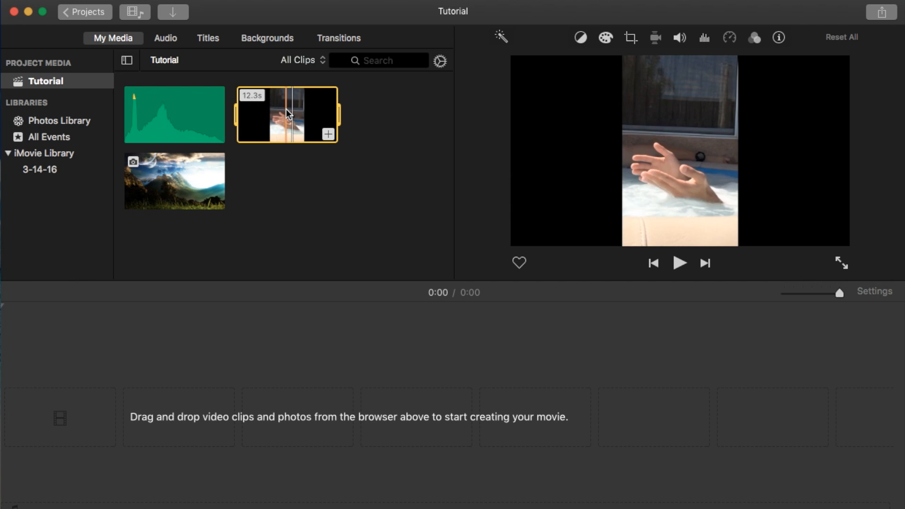
click(328, 135)
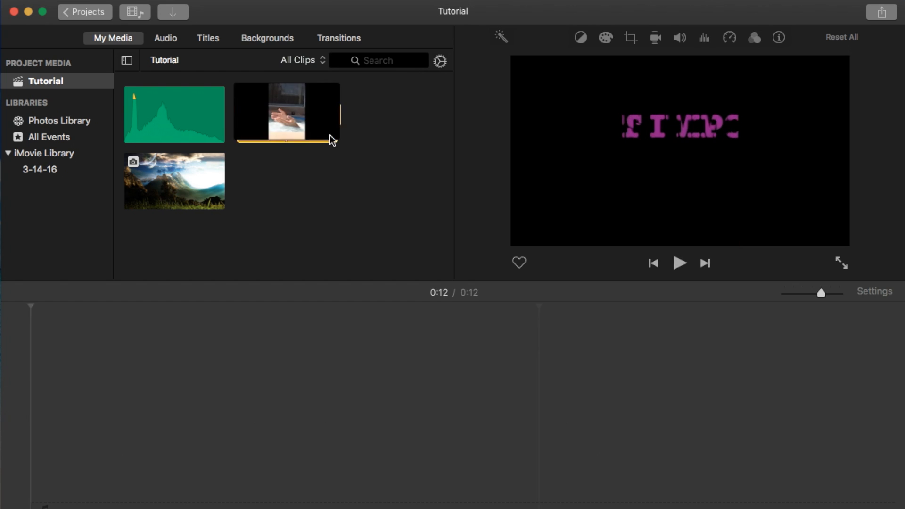
click(181, 347)
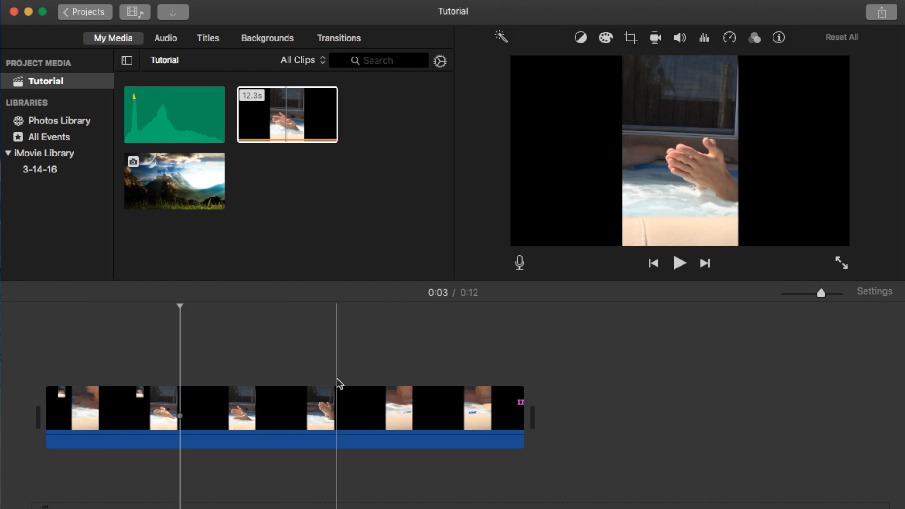
click(301, 343)
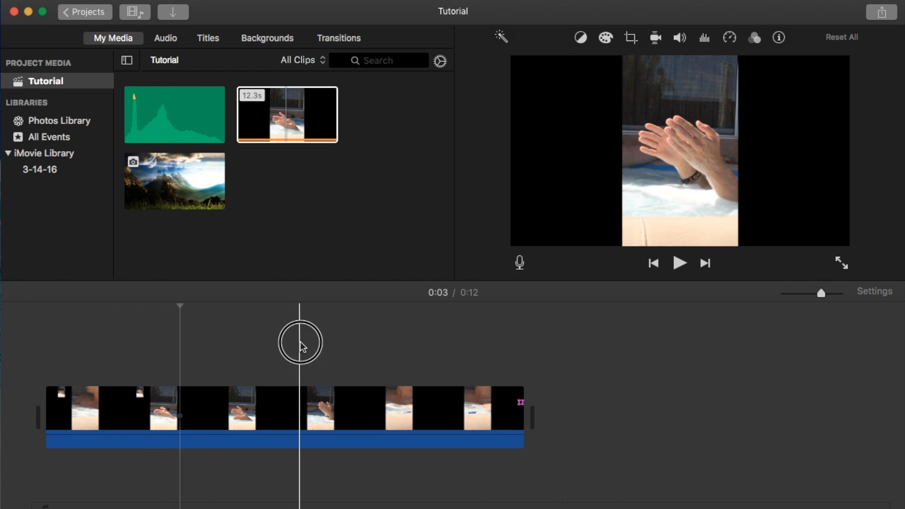
Step: Open the file export settings for the Tutorial movie and view the available resolutions
click(881, 14)
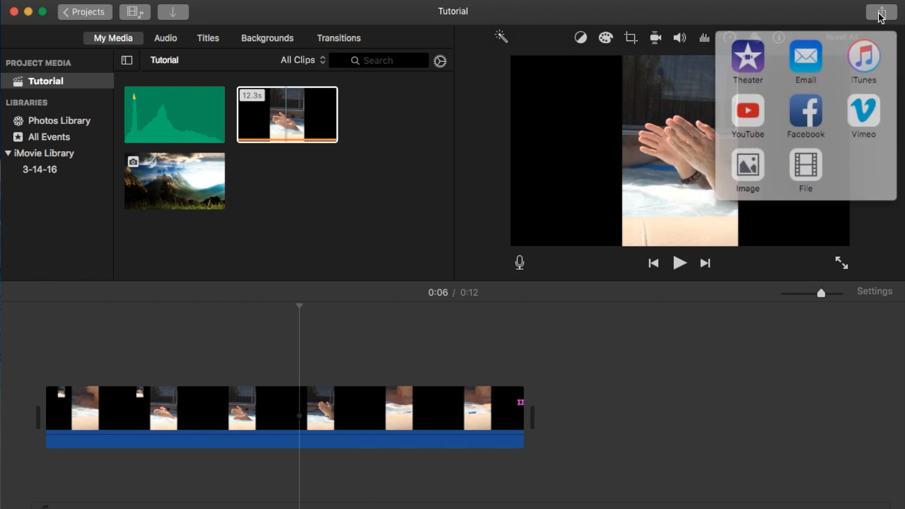
click(810, 160)
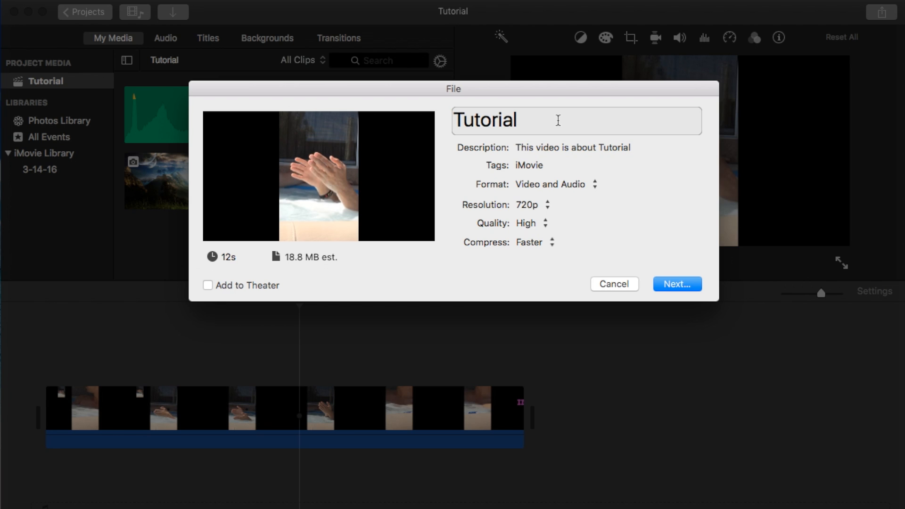
mouse_move(584, 89)
mouse_down()
mouse_move(618, 107)
mouse_move(560, 93)
mouse_move(580, 100)
mouse_up()
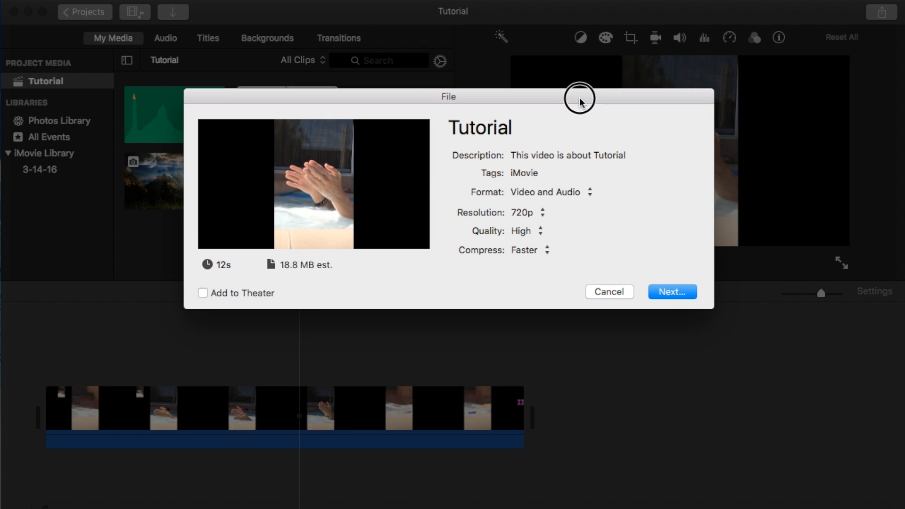
click(541, 212)
click(526, 215)
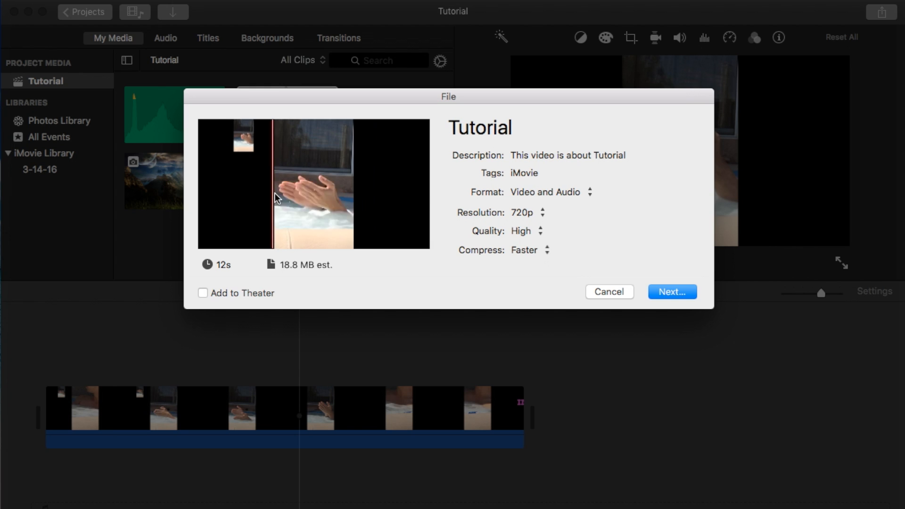
Step: Examine the editable title, description and tags of the file export
click(539, 121)
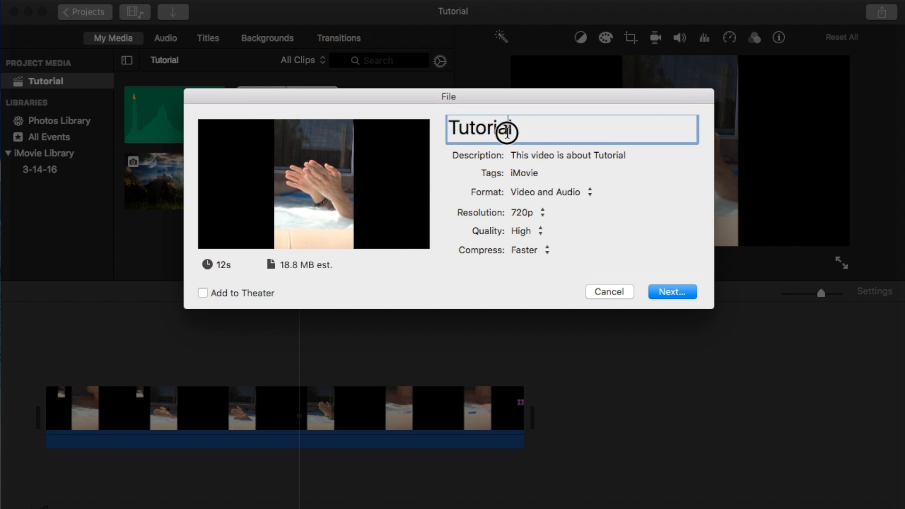
drag(509, 131, 391, 123)
click(516, 122)
click(532, 155)
click(530, 174)
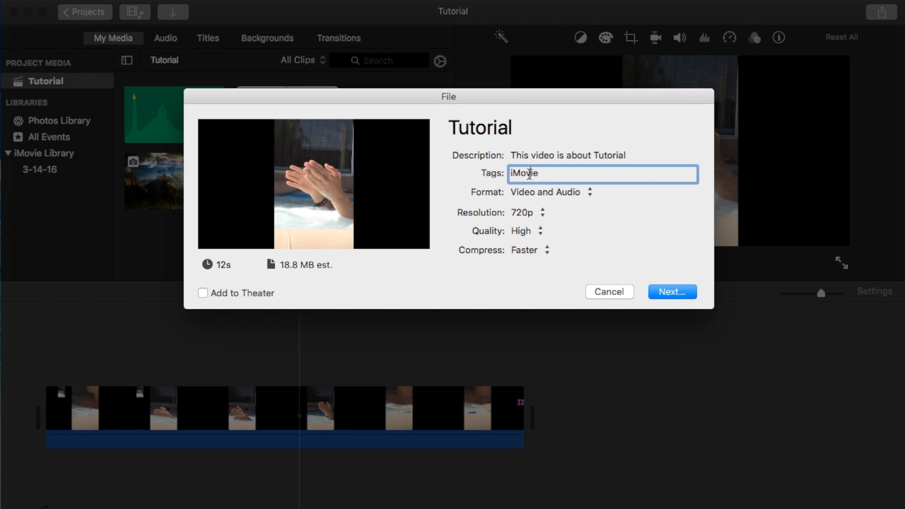
Step: Examine the export format choices, keeping Video and Audio
click(526, 194)
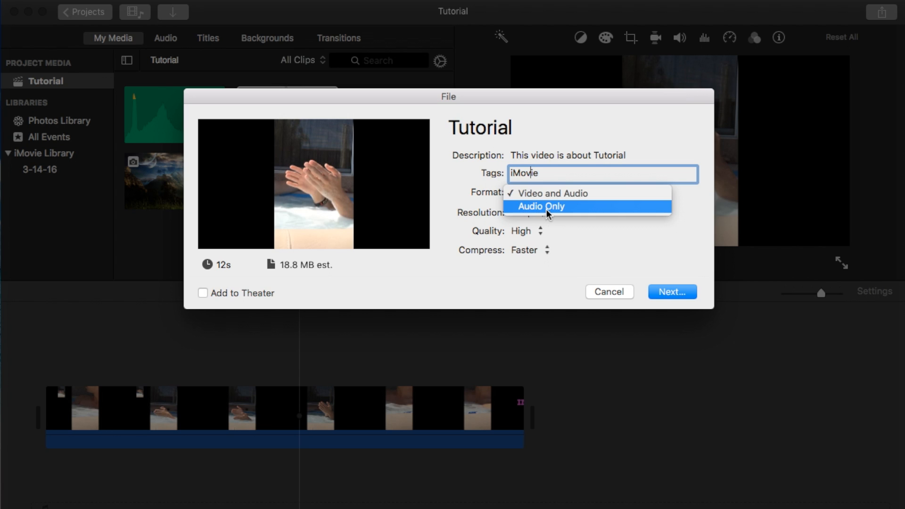
click(502, 180)
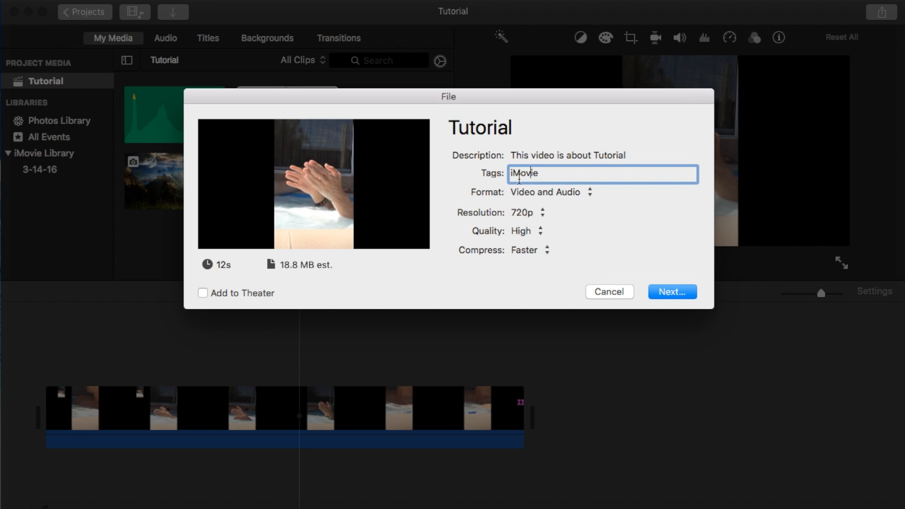
click(542, 193)
click(458, 189)
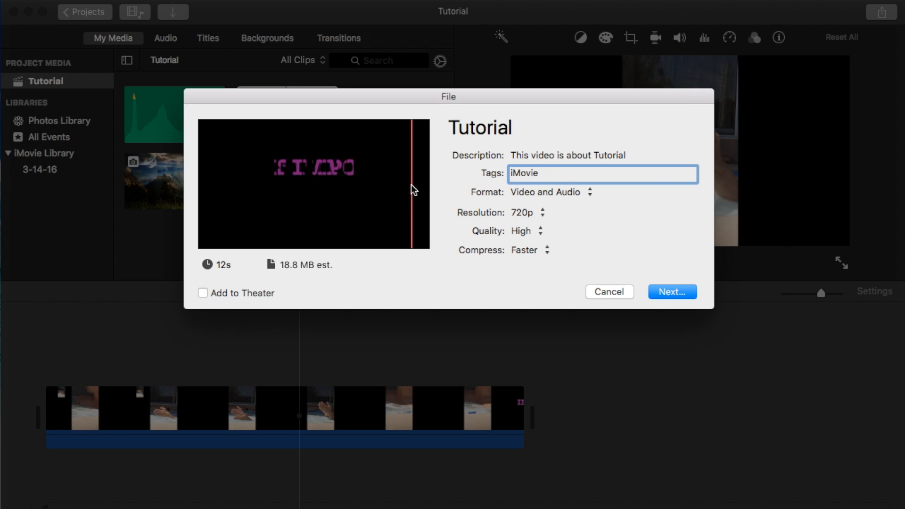
Step: Examine the export resolution and quality choices, keeping 720p and High
click(535, 214)
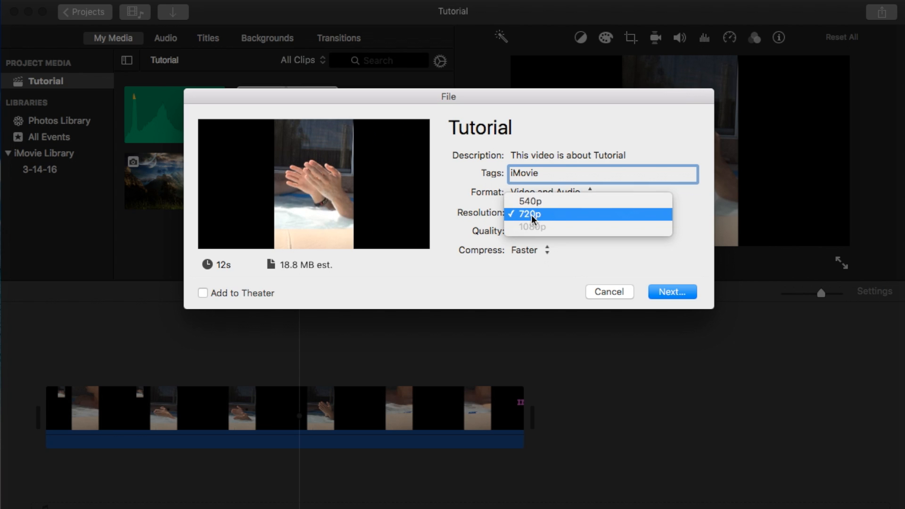
click(533, 215)
click(521, 233)
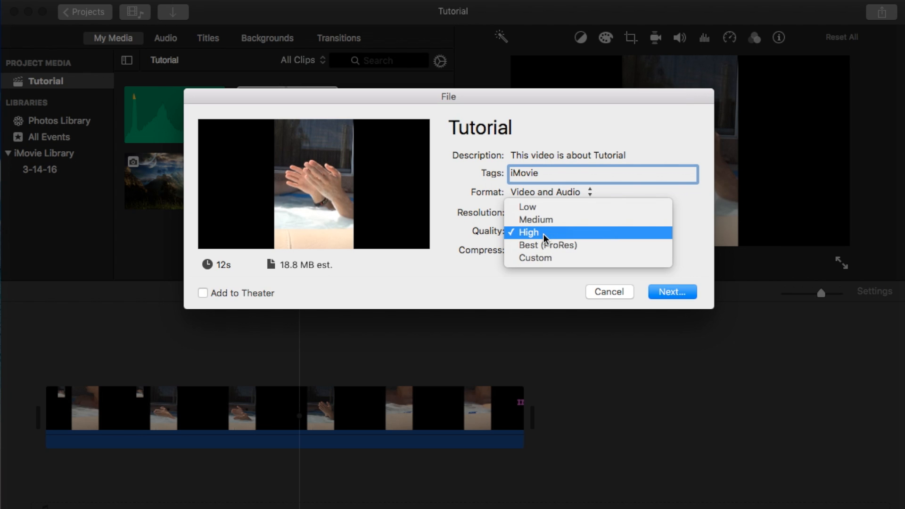
click(530, 232)
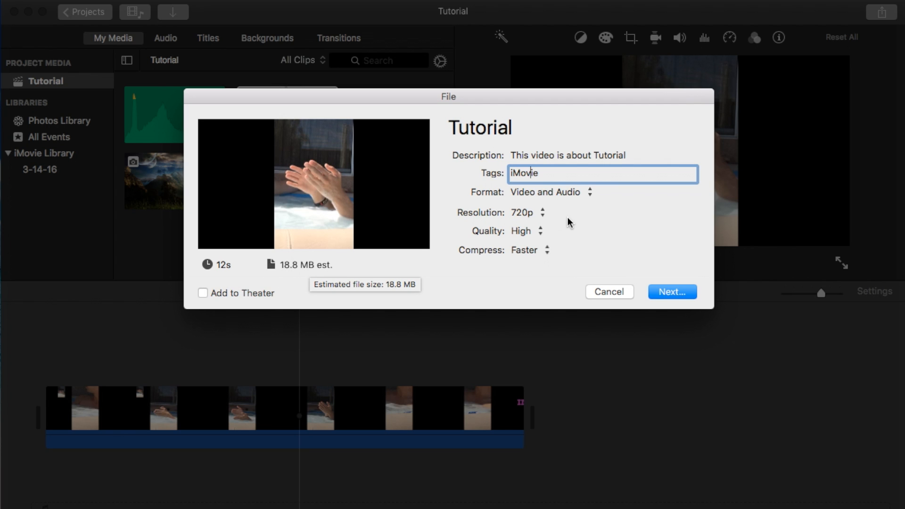
Step: Try the Best (ProRes) export quality to compare the estimated file size, and return the quality to High
click(532, 231)
click(538, 245)
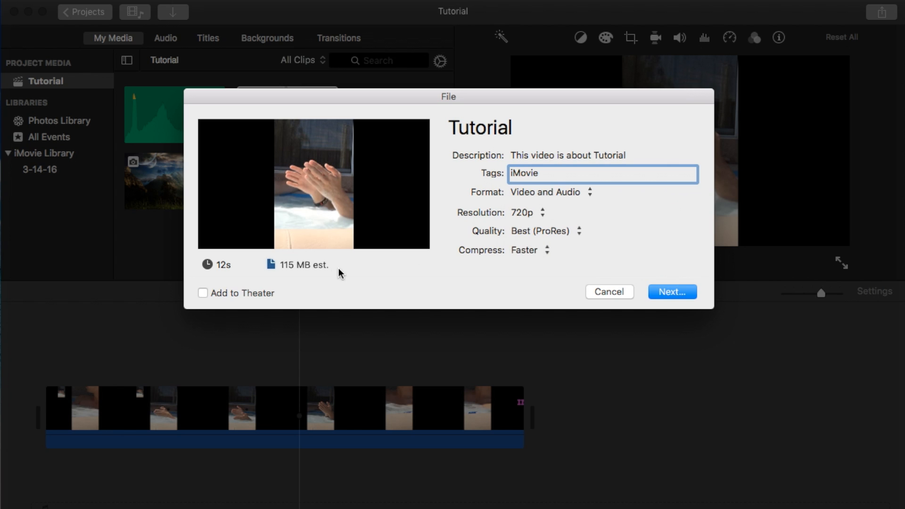
click(530, 231)
click(532, 218)
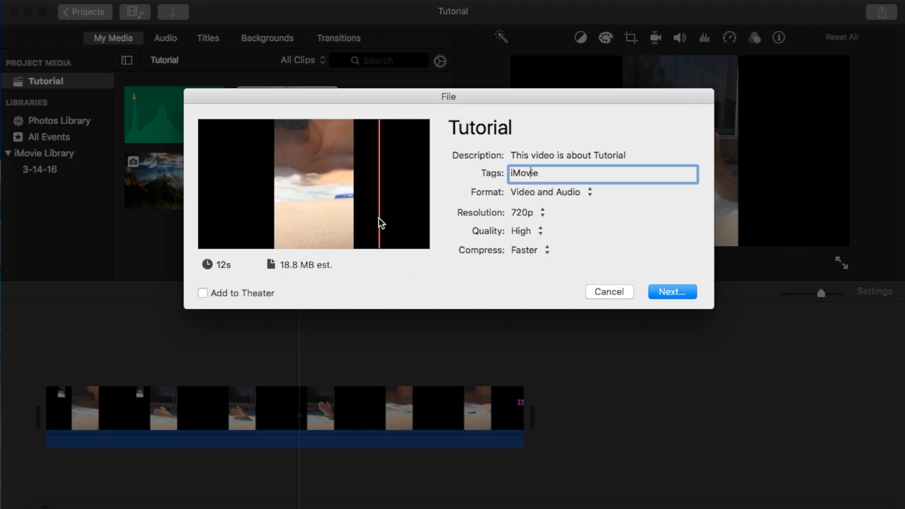
Step: Try the Better Quality compression, return it to Faster, and recheck the resolution choices
click(524, 251)
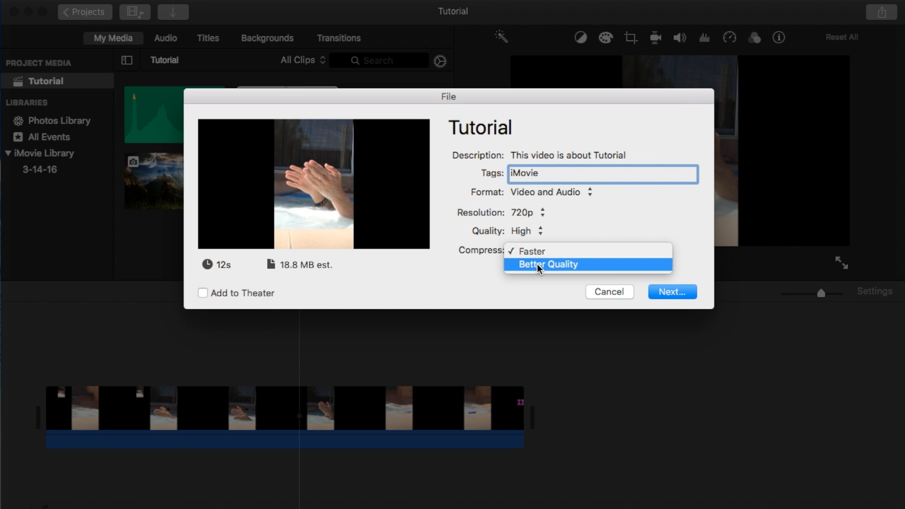
click(534, 265)
click(529, 251)
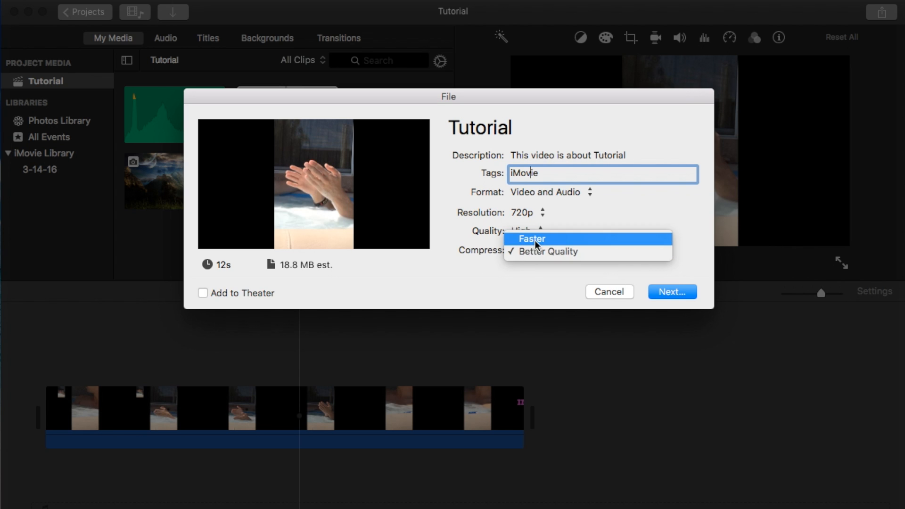
click(534, 238)
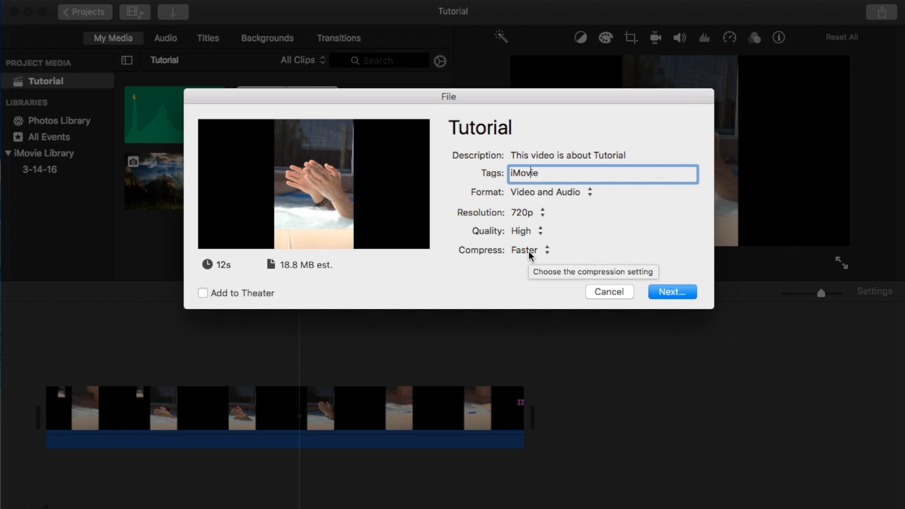
click(543, 214)
click(539, 214)
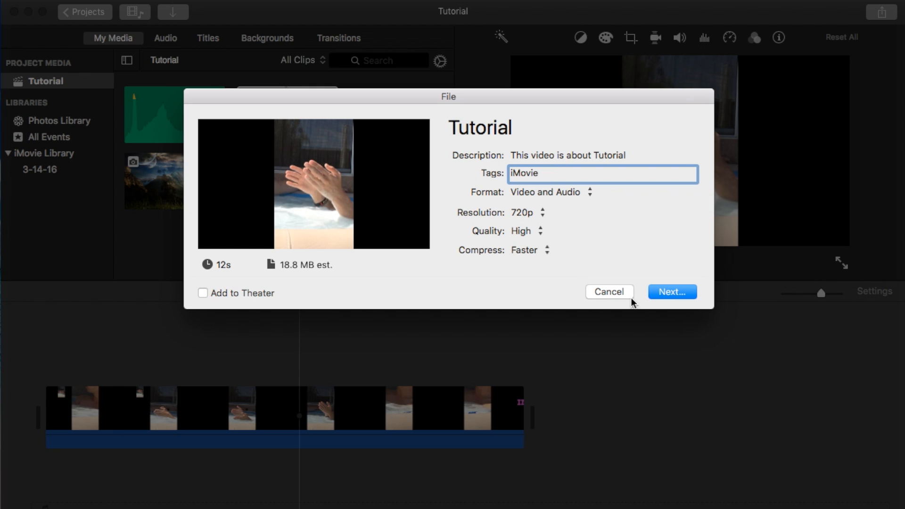
Step: Proceed to saving the Tutorial export, view the possible save locations, and cancel the export
click(655, 293)
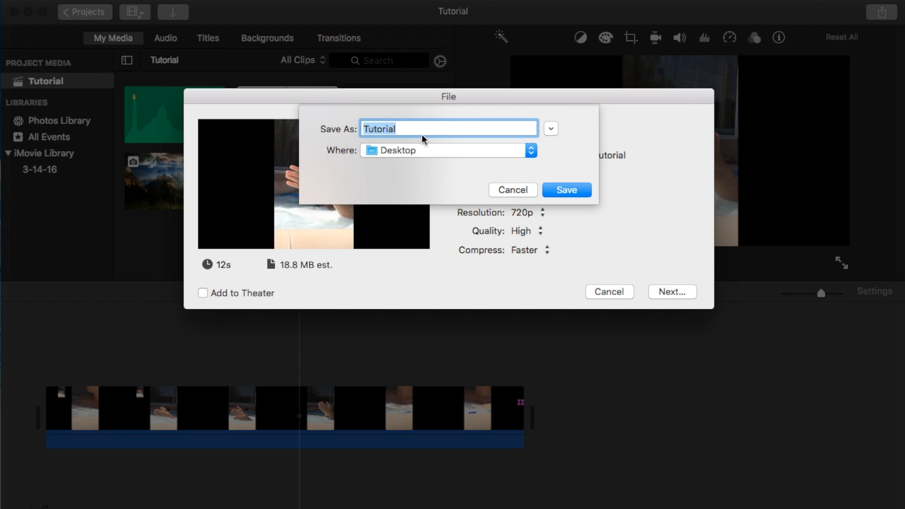
click(417, 151)
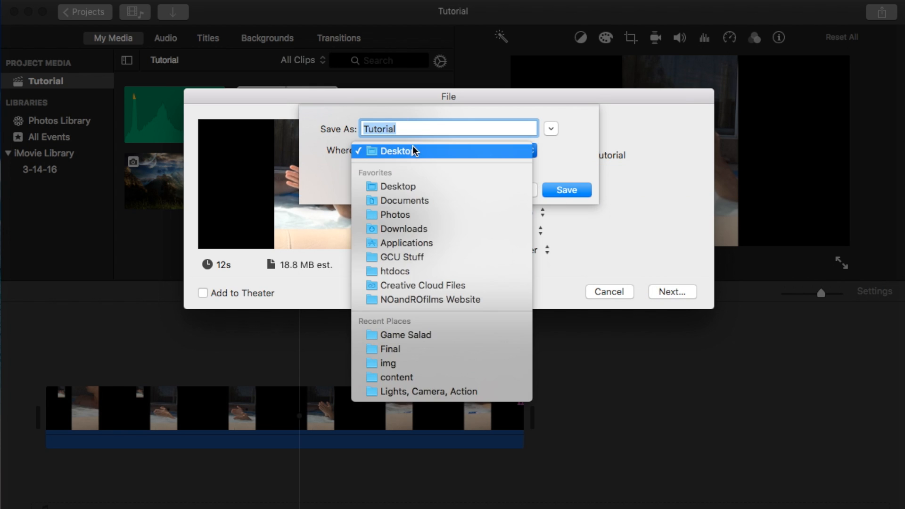
click(462, 129)
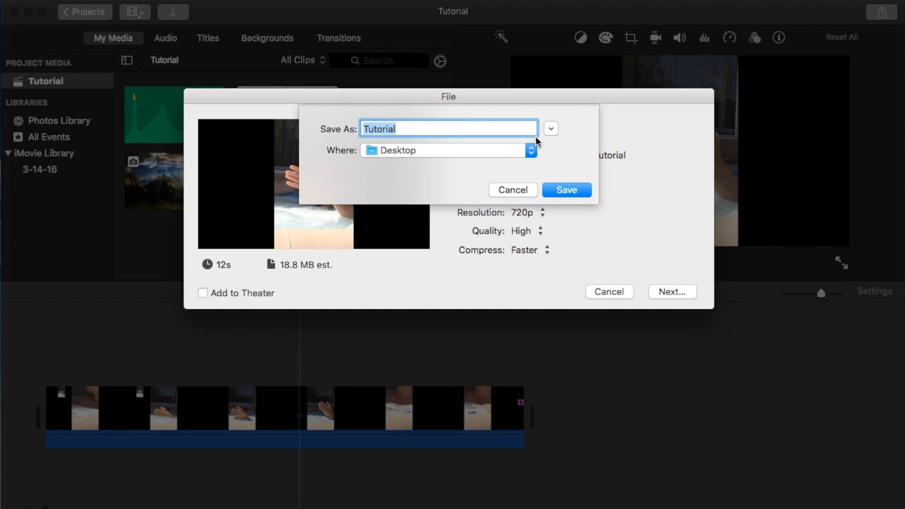
click(534, 190)
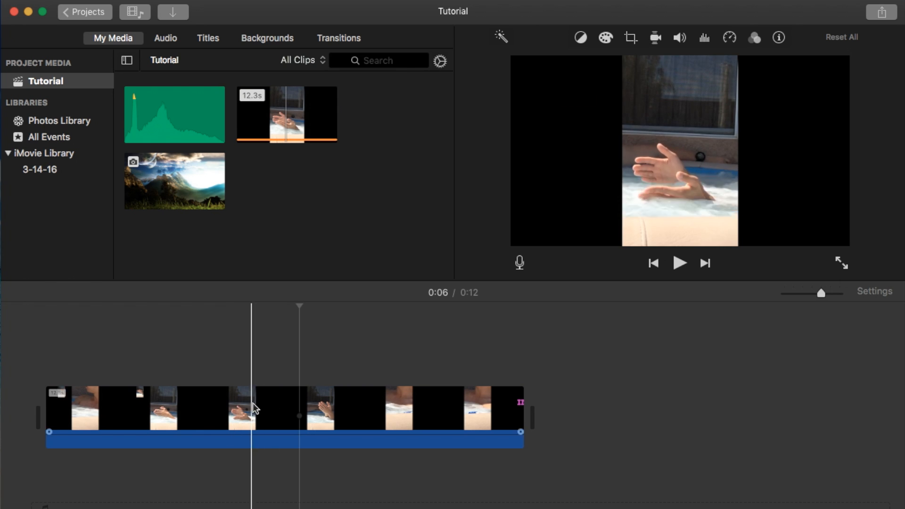
Step: Select the video clip in the timeline and open the project settings to check the project's resolution
click(239, 402)
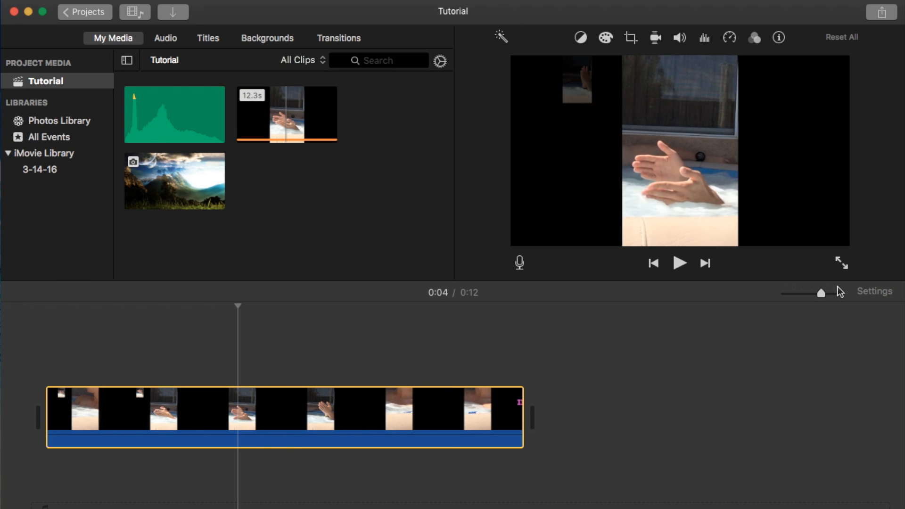
click(871, 292)
click(872, 292)
click(877, 295)
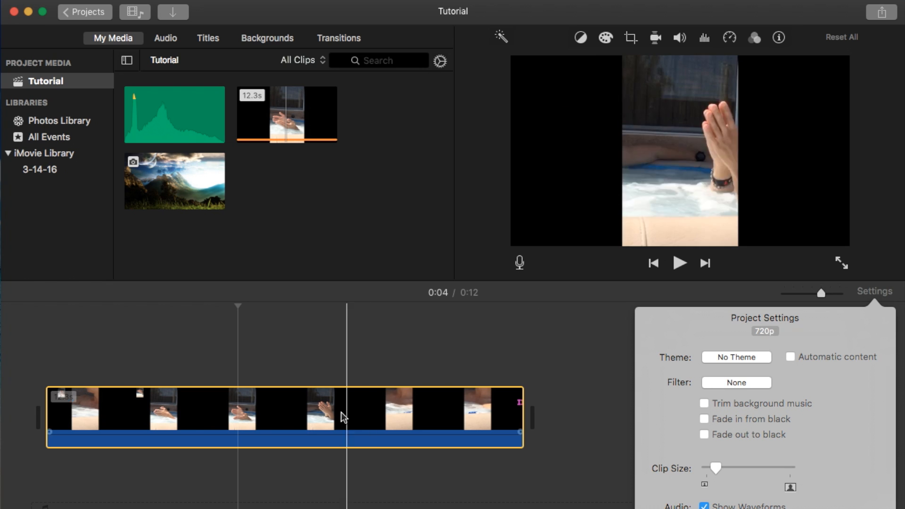
Step: Close the project settings and delete the hands video clip from the timeline
click(300, 370)
click(188, 408)
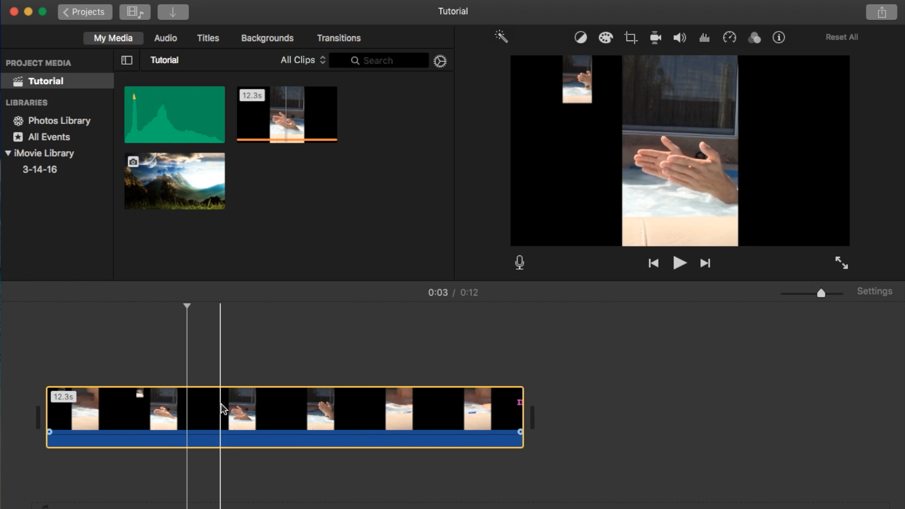
key(Delete)
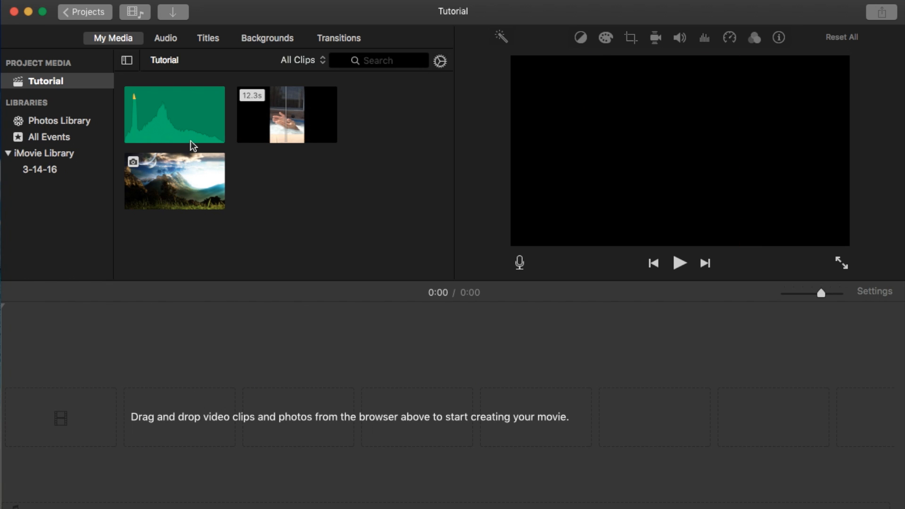
Step: Add the mountain landscape photo to the empty timeline and shorten it to 2.0 seconds
click(157, 161)
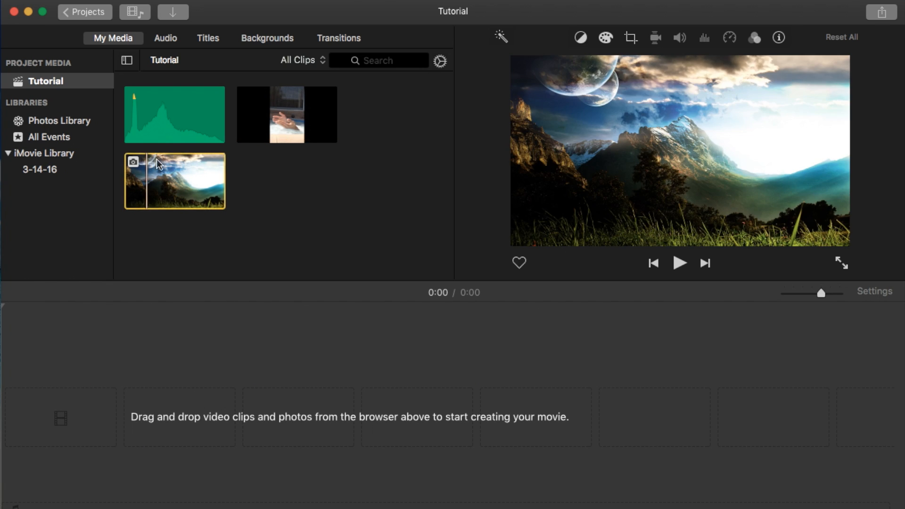
click(216, 201)
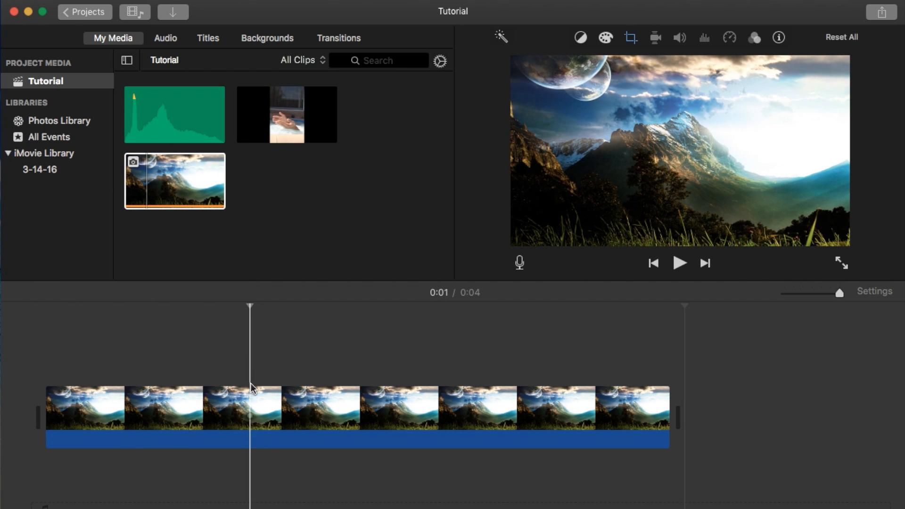
click(268, 422)
drag(673, 415, 344, 419)
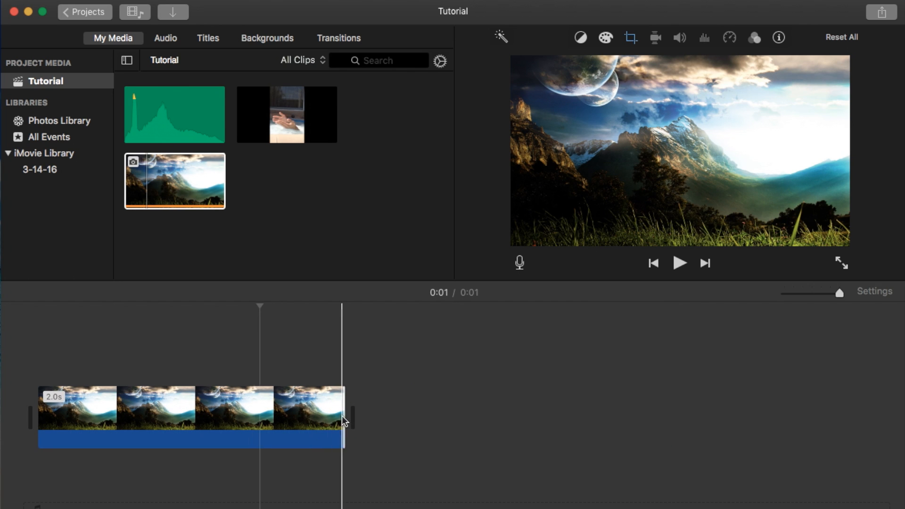
Step: Check the project's resolution in the project settings with the landscape photo in the timeline, and close the settings
click(282, 414)
click(870, 292)
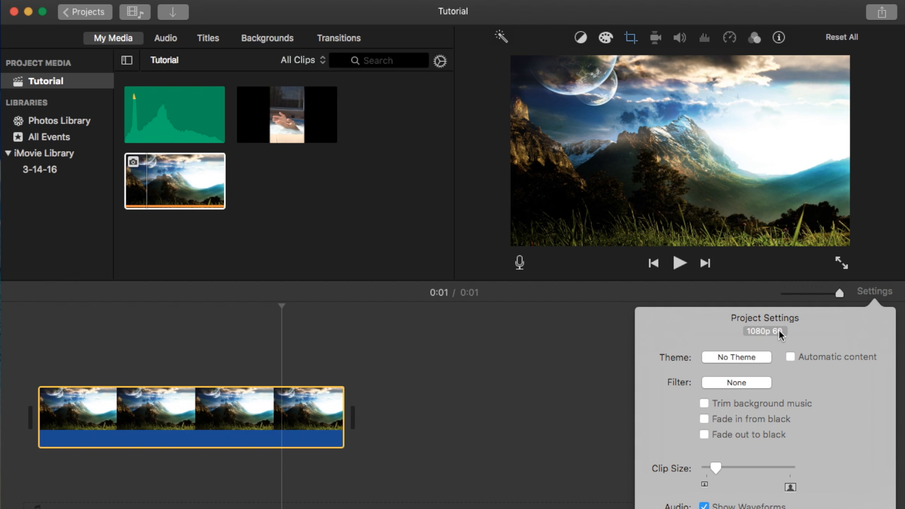
click(514, 404)
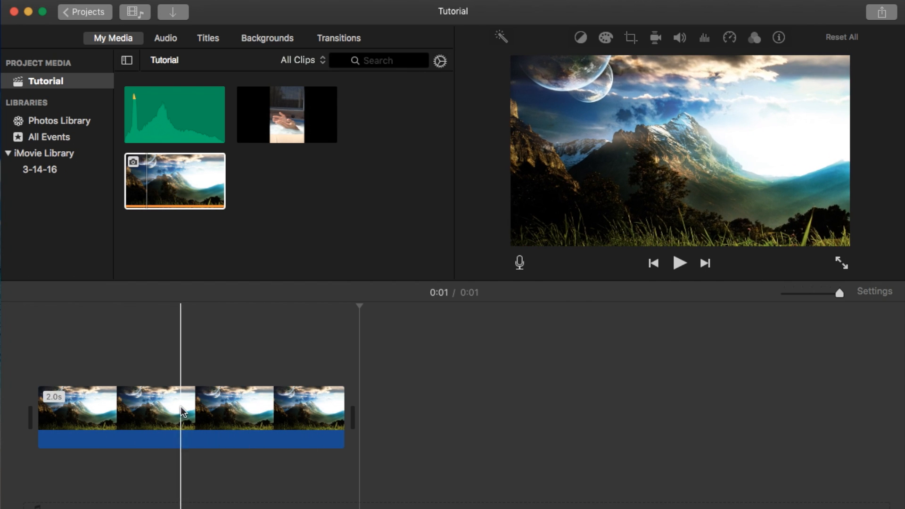
click(121, 407)
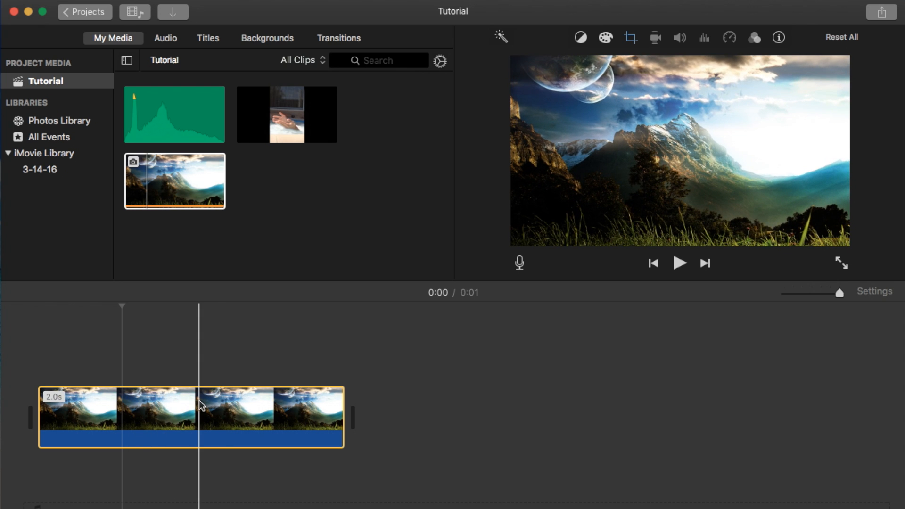
click(287, 113)
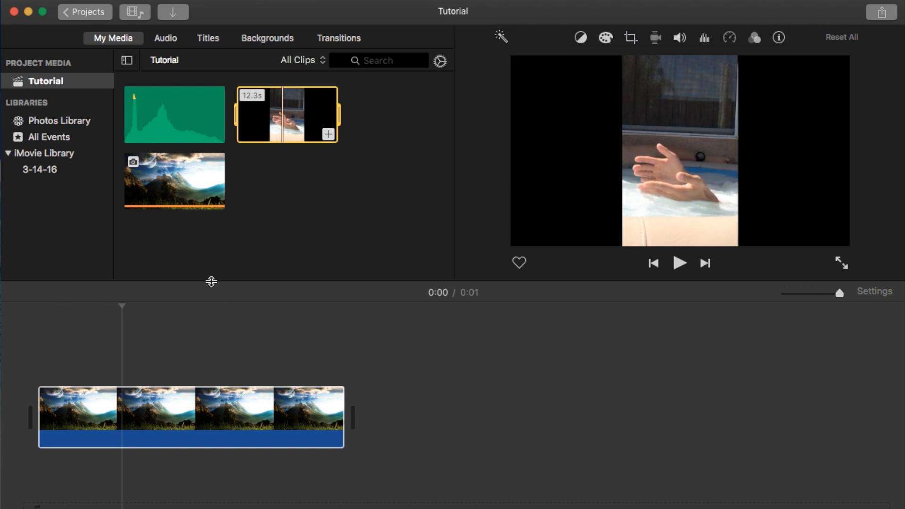
click(129, 405)
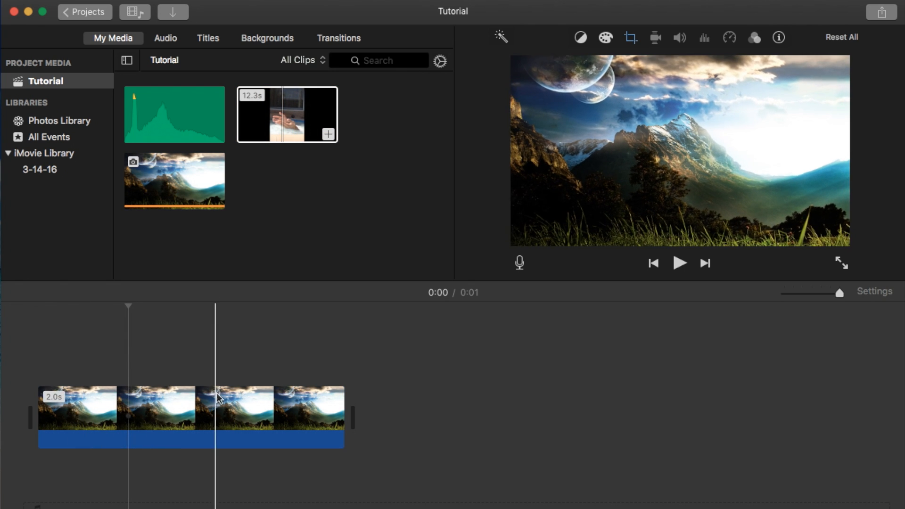
click(197, 408)
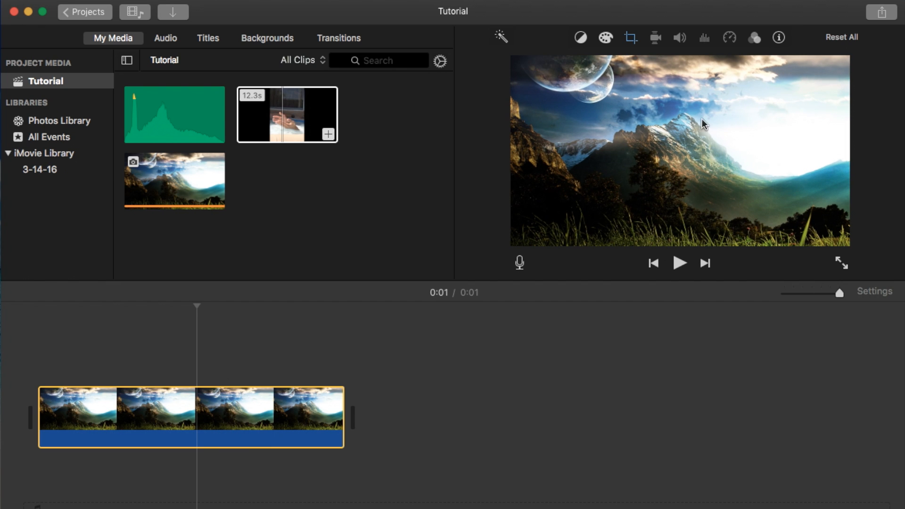
Step: Start a file export of the Tutorial project and set its resolution to 1080p 60
click(885, 12)
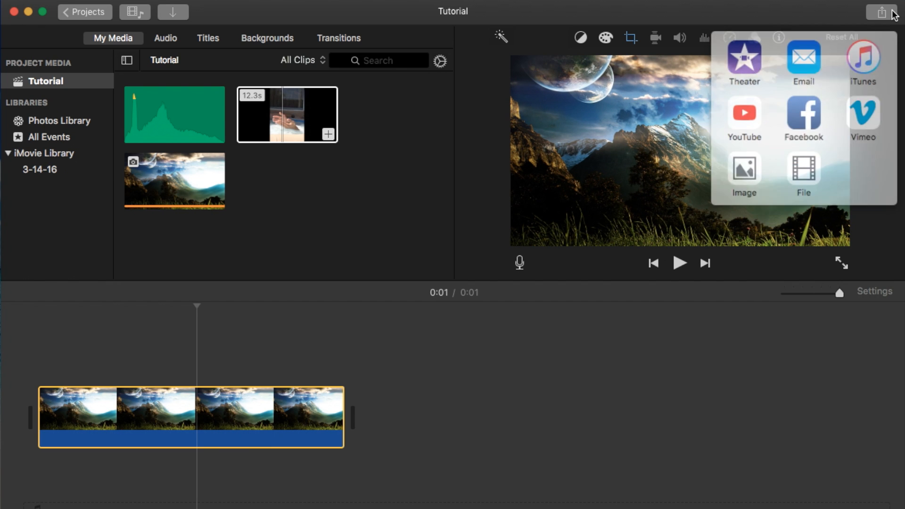
click(807, 160)
click(562, 207)
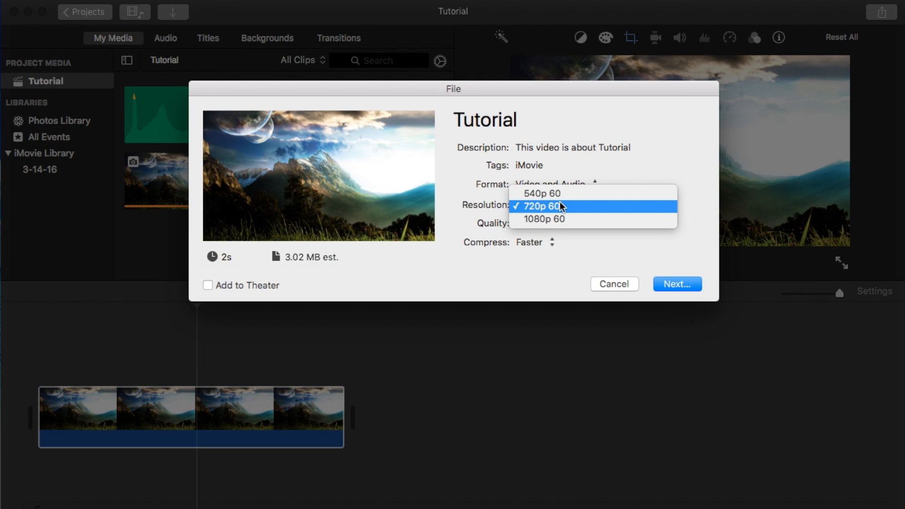
click(552, 221)
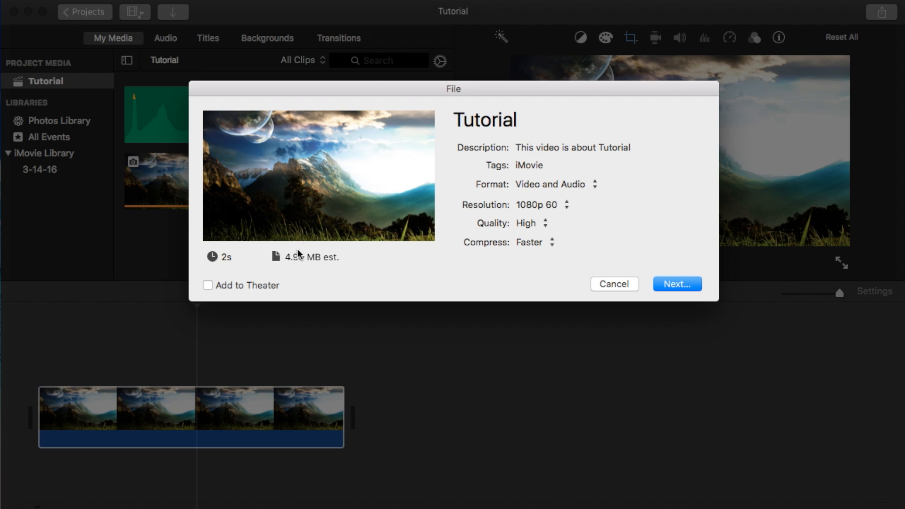
Step: Try the 720p 60 export resolution to compare the estimated file size, and return it to 1080p 60
click(531, 207)
click(542, 194)
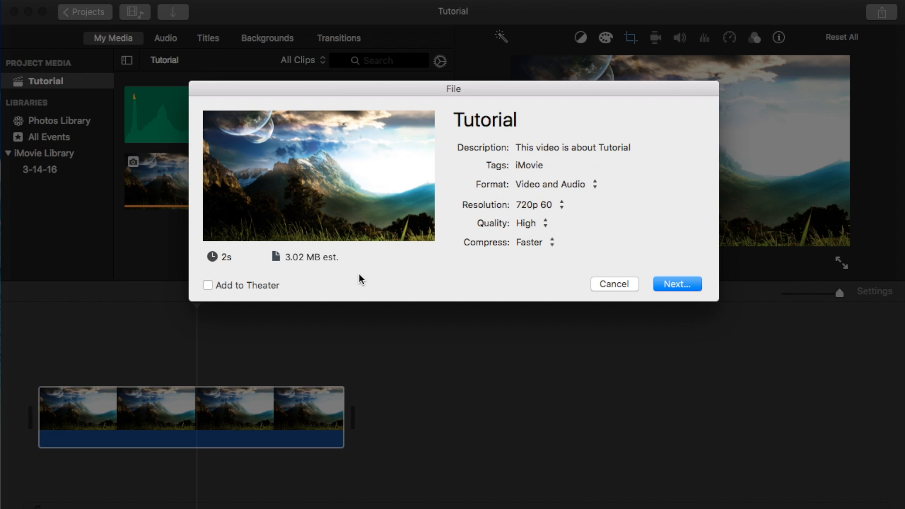
click(547, 206)
click(547, 218)
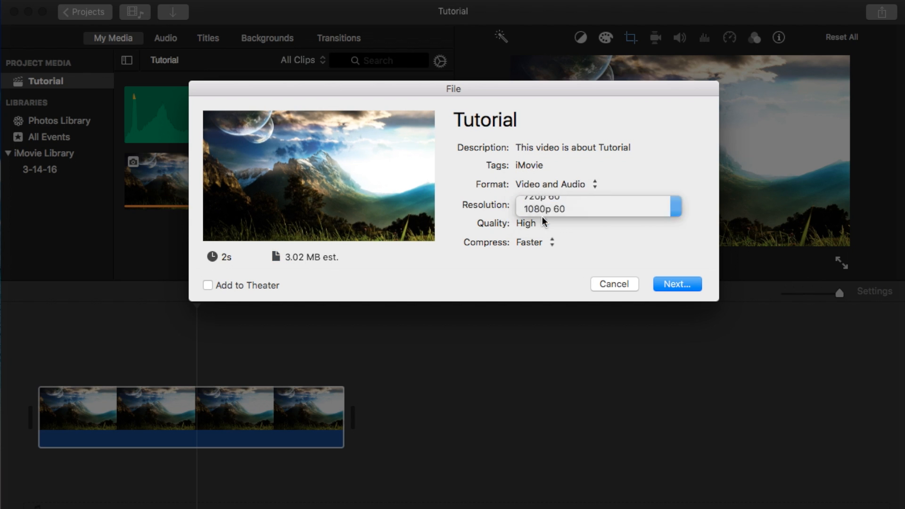
Step: Try the Better Quality compression, return it to Faster, and cancel the file export
click(527, 243)
click(537, 256)
click(538, 242)
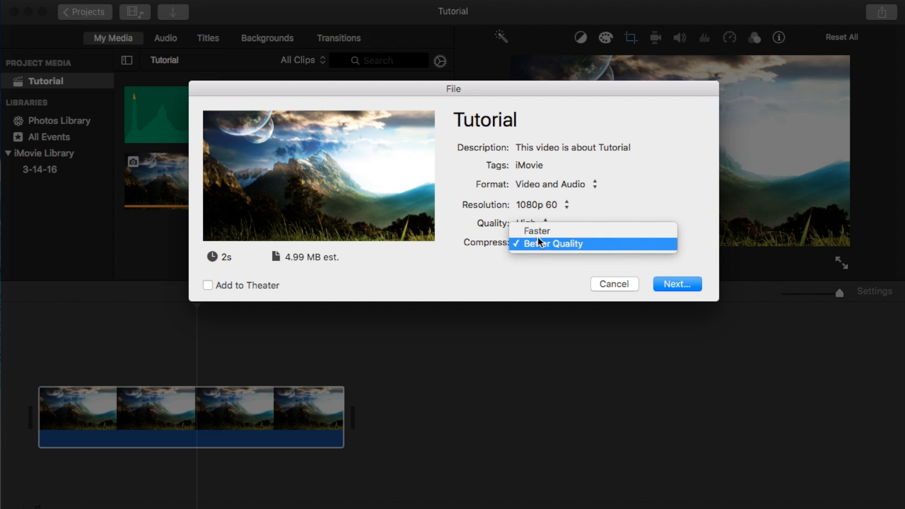
click(542, 231)
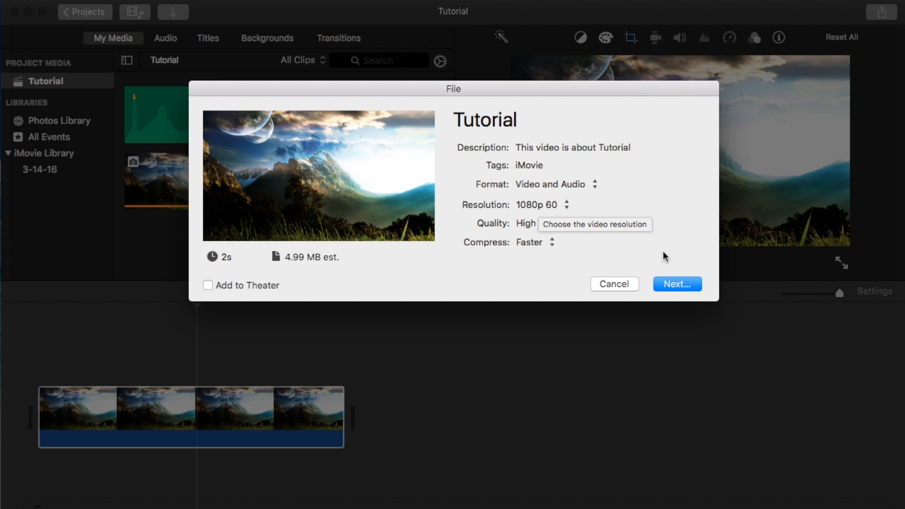
click(626, 283)
click(354, 372)
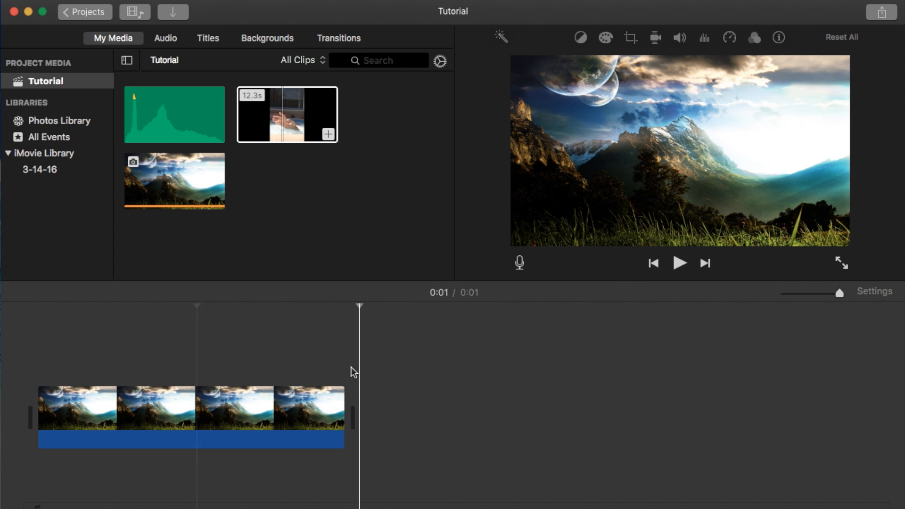